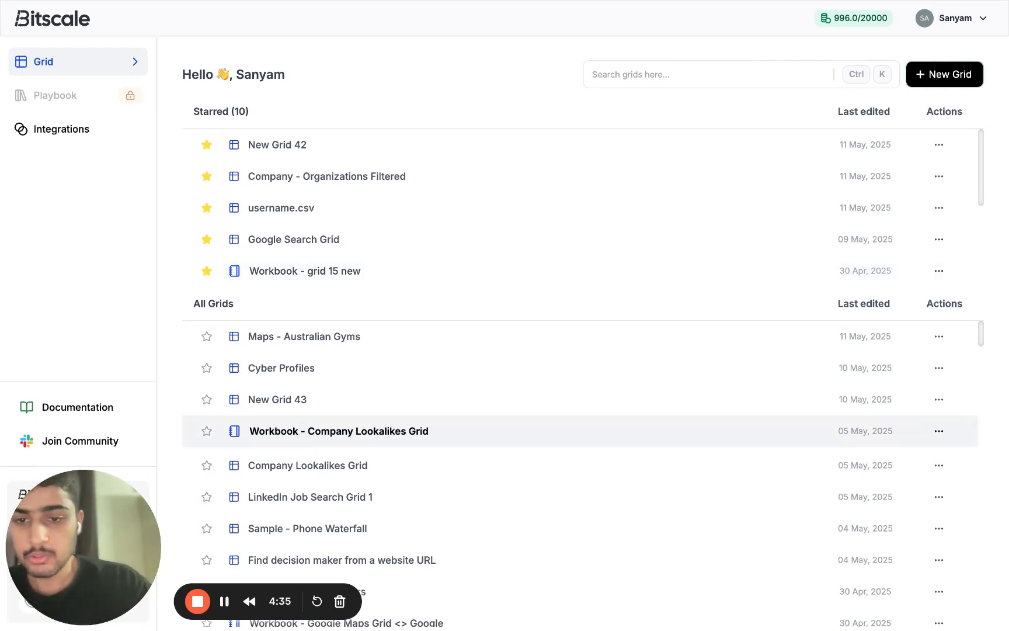
# Step: Star New Grid 43 and expand Workbook - Company Lookalikes Grid to list the grids inside it
pyautogui.click(207, 400)
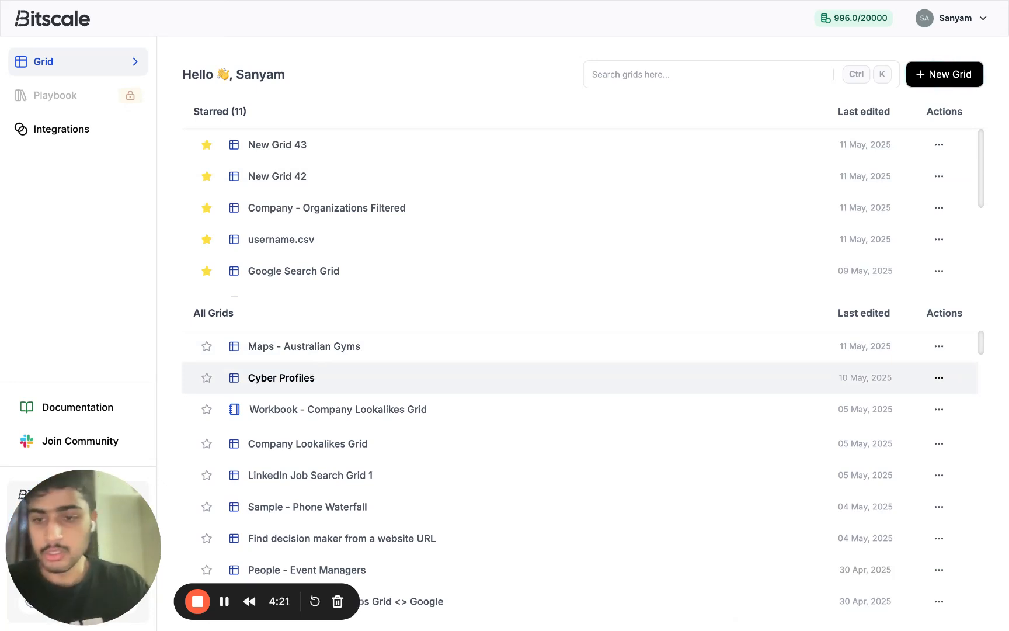
pyautogui.click(322, 409)
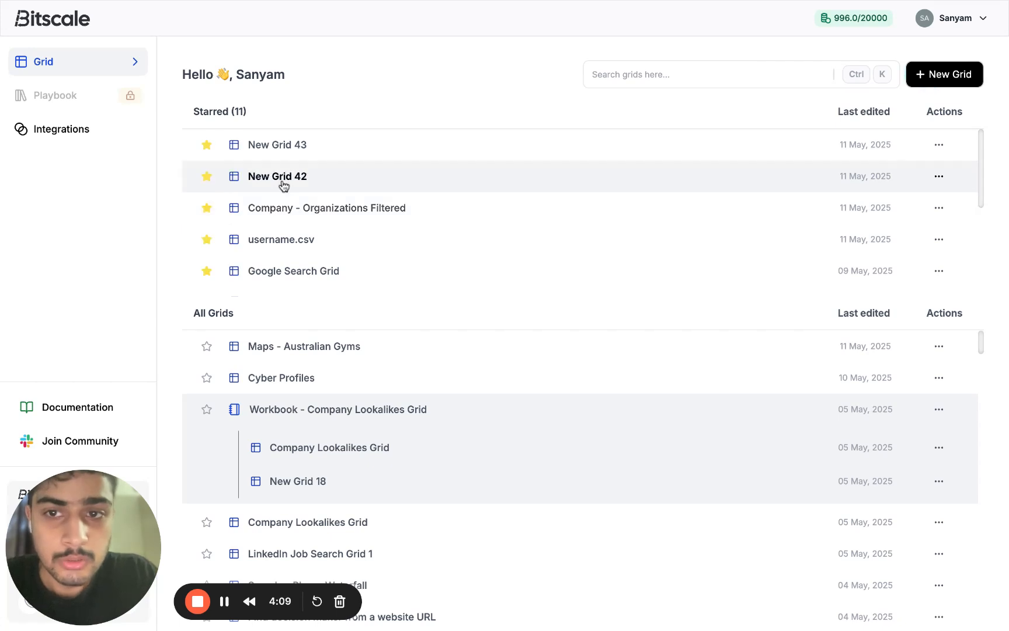
# Step: View the actions available for New Grid 43
pyautogui.click(939, 145)
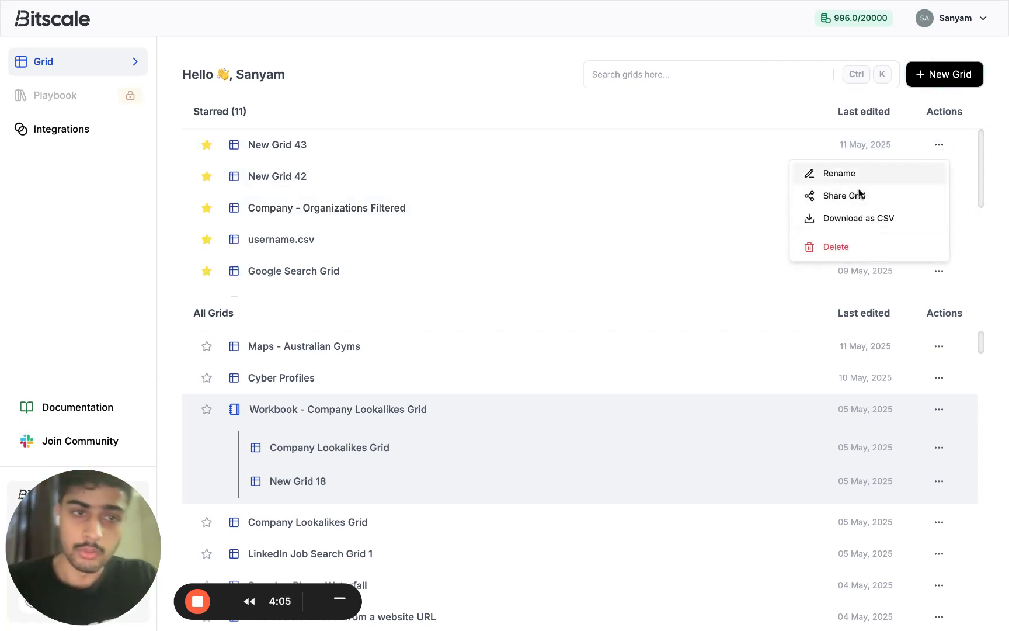
pyautogui.click(765, 117)
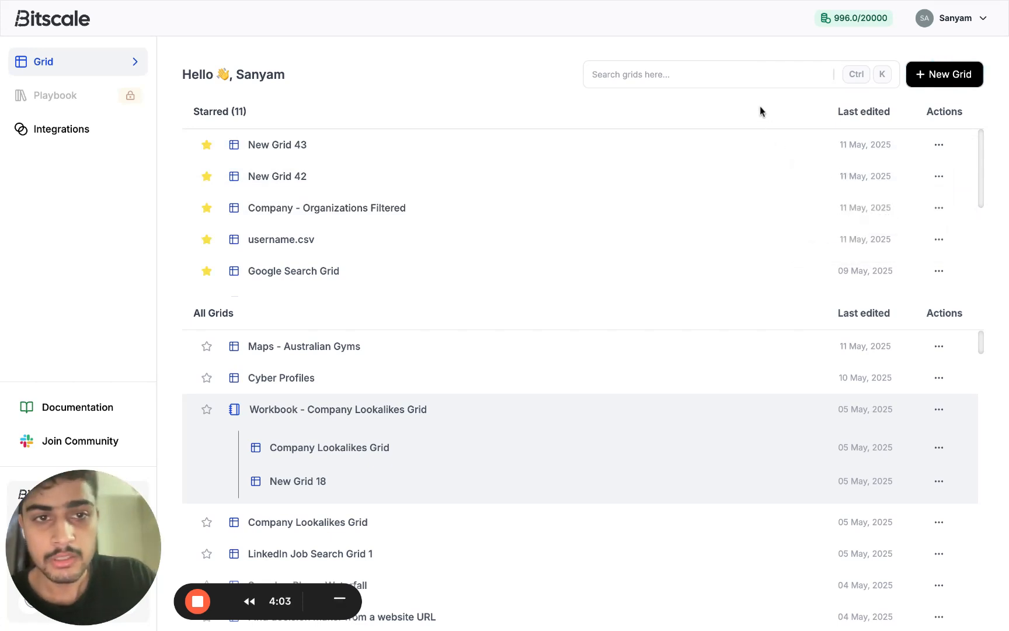
# Step: Review the deletion warning for Workbook - Company Lookalikes Grid and cancel the deletion
pyautogui.click(938, 409)
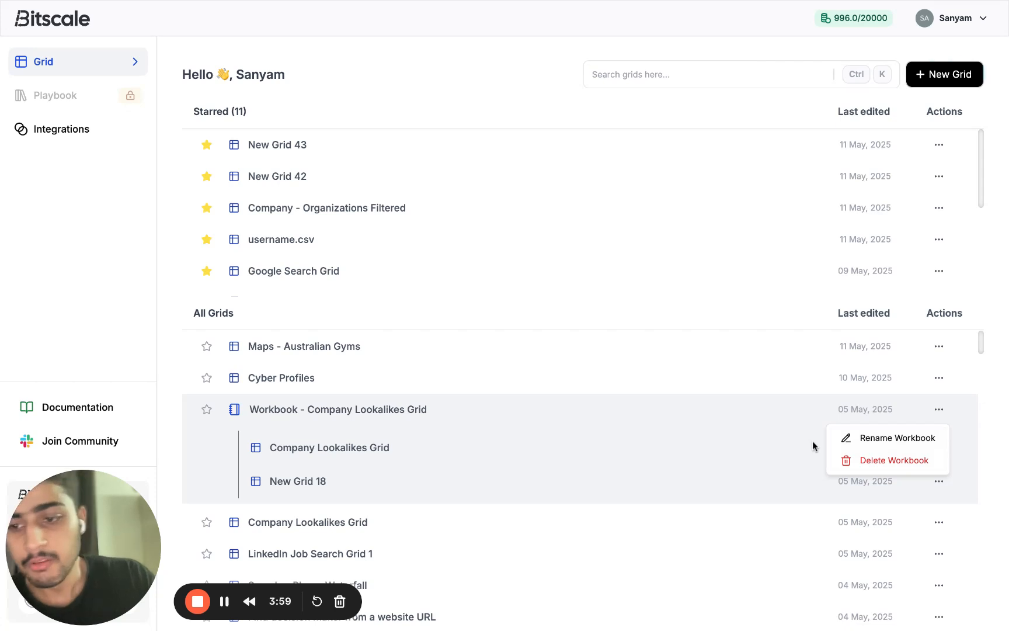
pyautogui.click(871, 466)
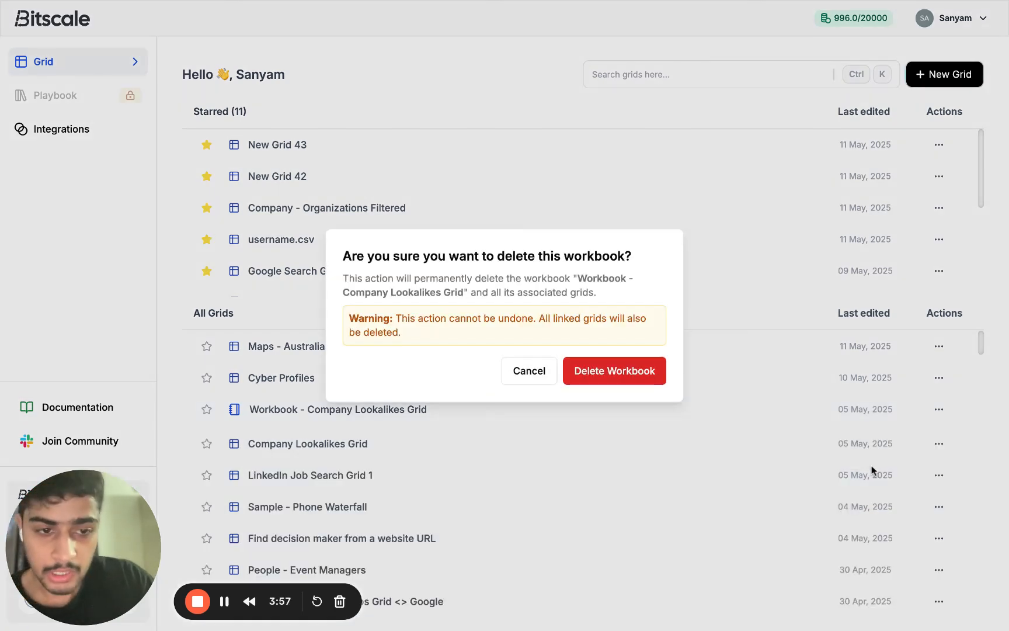
pyautogui.moveTo(396, 318)
pyautogui.mouseDown()
pyautogui.moveTo(415, 319)
pyautogui.moveTo(408, 334)
pyautogui.mouseUp()
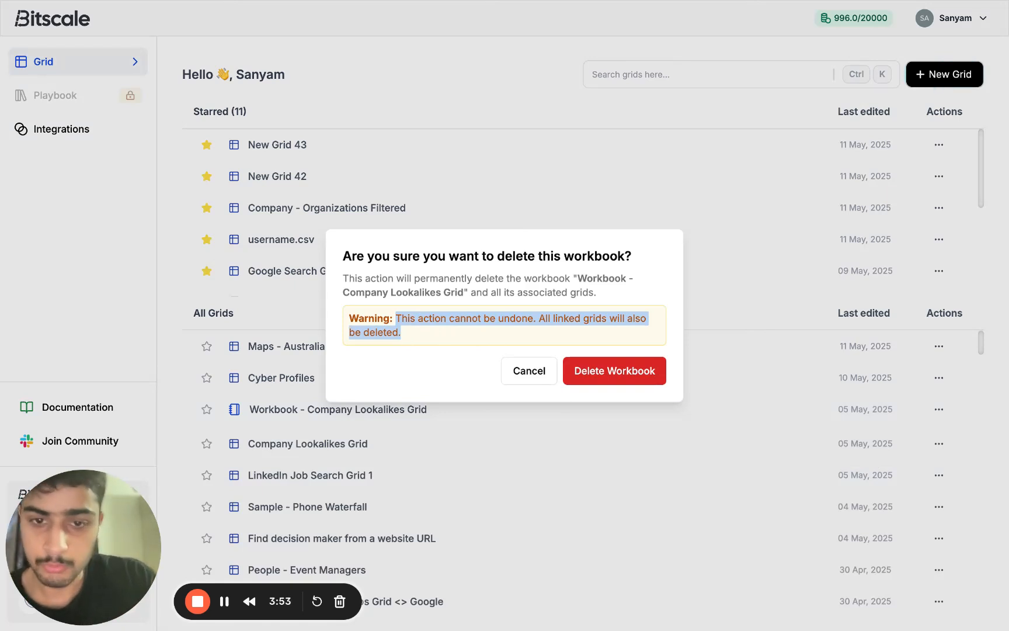
pyautogui.click(540, 371)
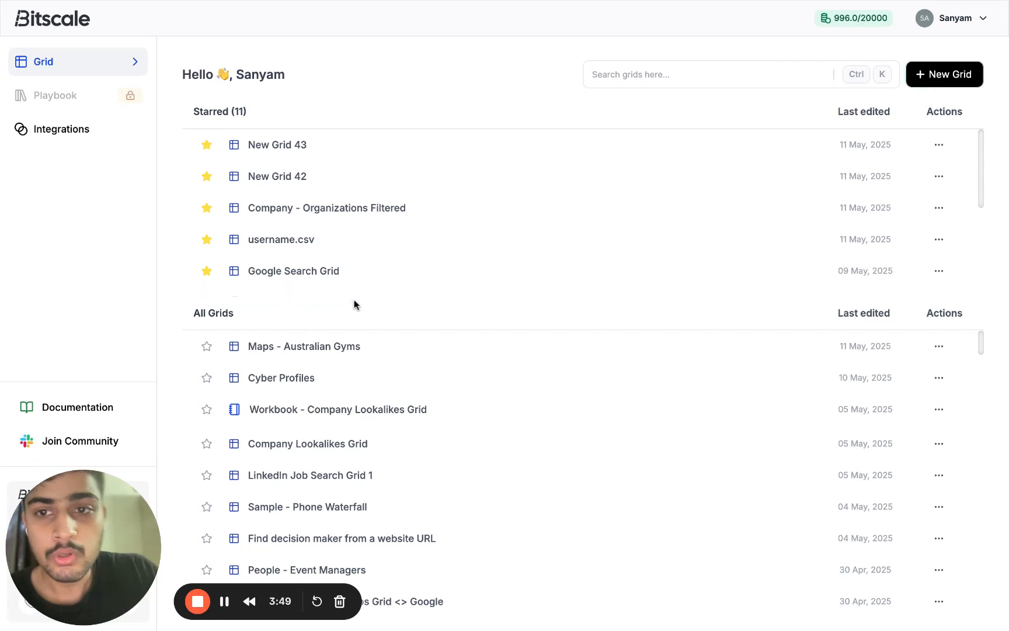
# Step: Open the Maps - Australian Gyms grid and rename it "Maps - Australian Gyms New"
pyautogui.click(313, 350)
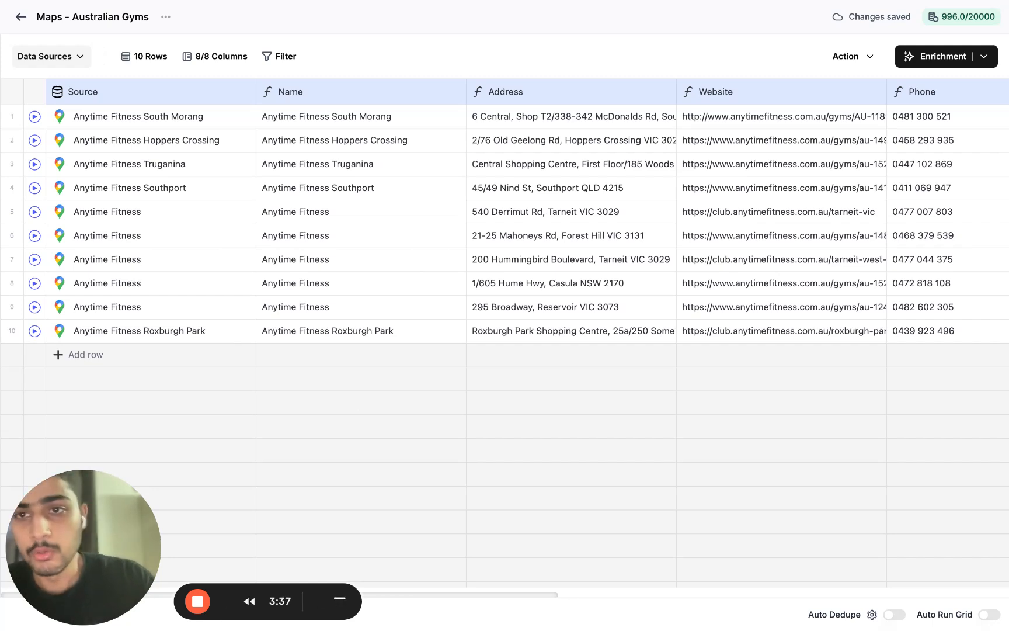
pyautogui.click(166, 16)
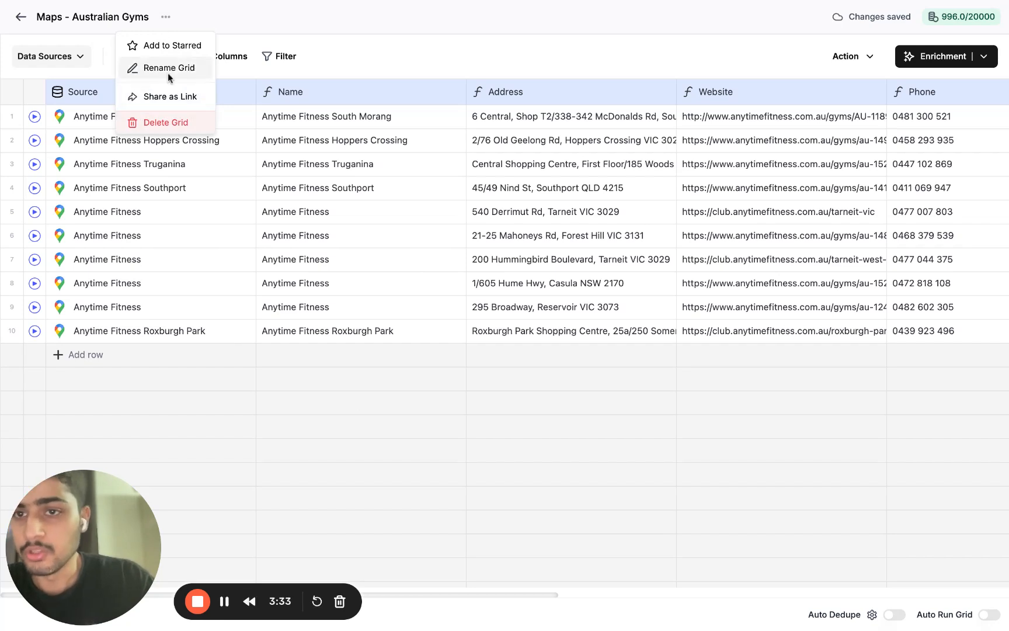
pyautogui.click(247, 31)
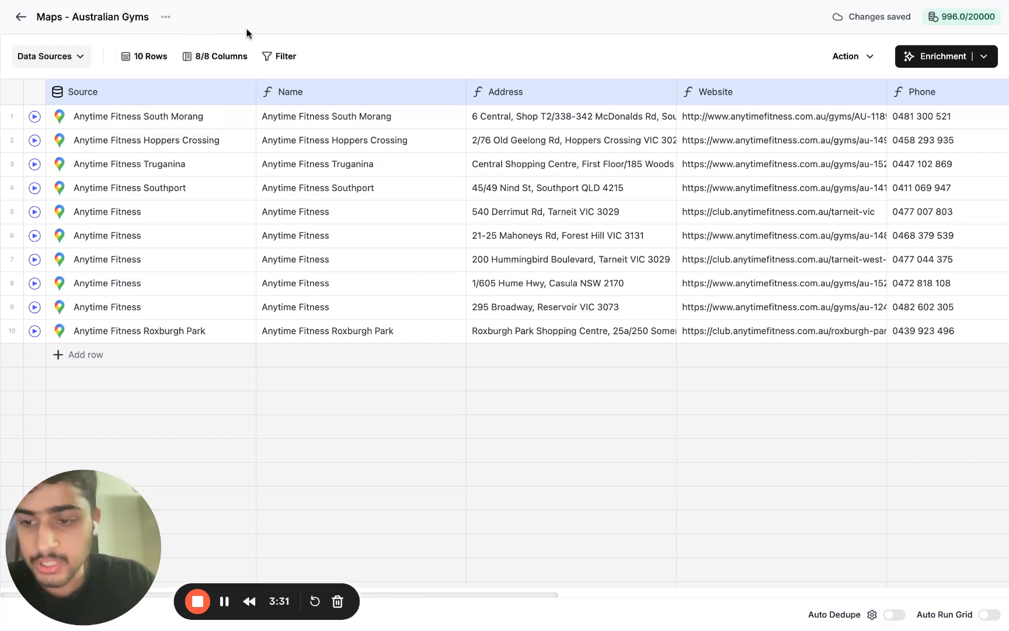
pyautogui.click(134, 23)
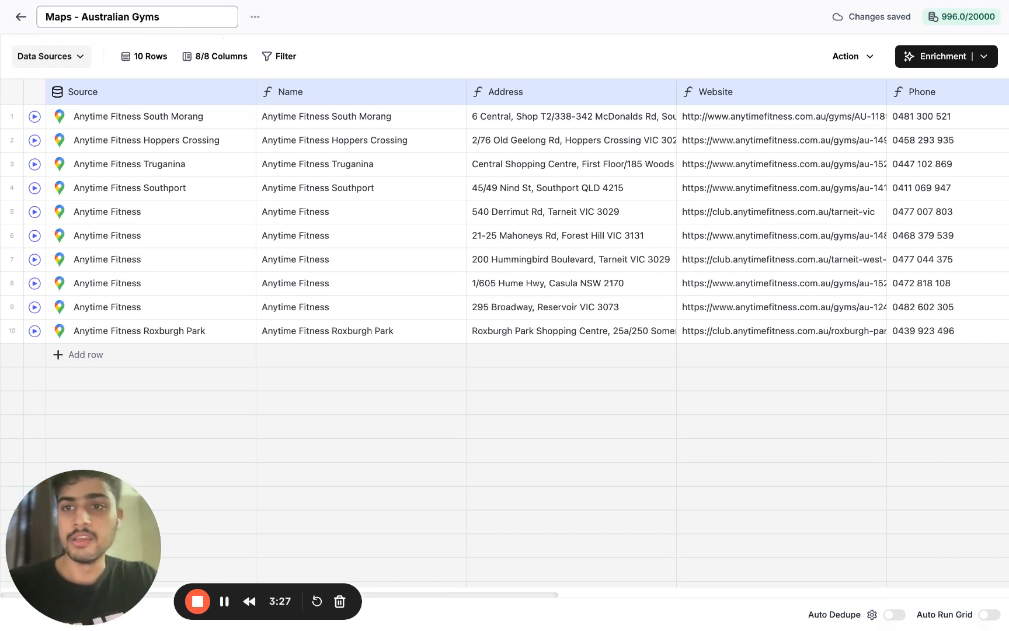
pyautogui.press('Return')
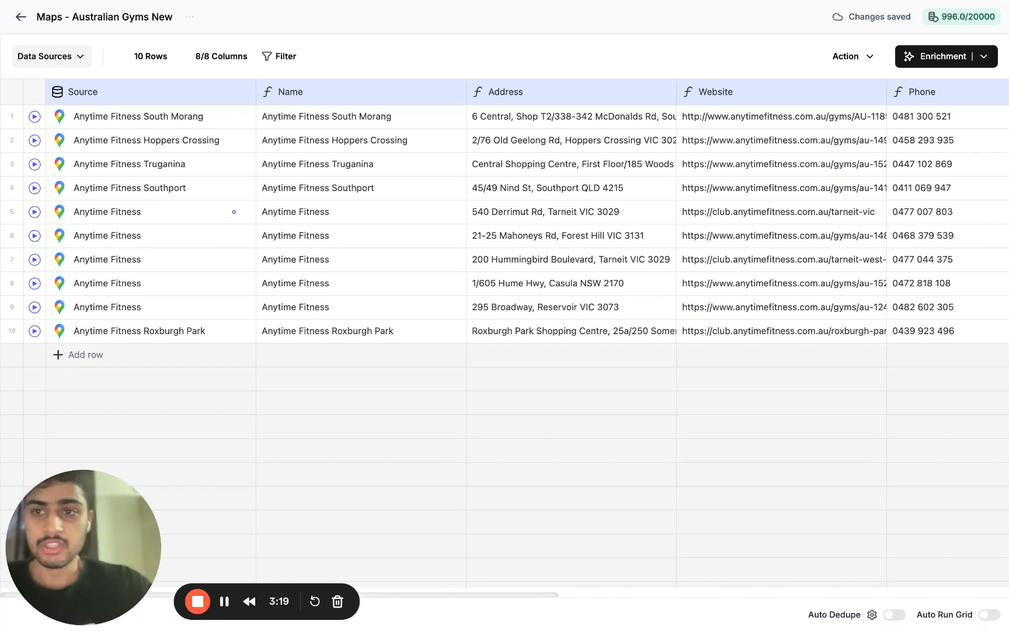
# Step: Examine the grid's current data source and browse the full catalogue of other sources that can be added
pyautogui.click(71, 58)
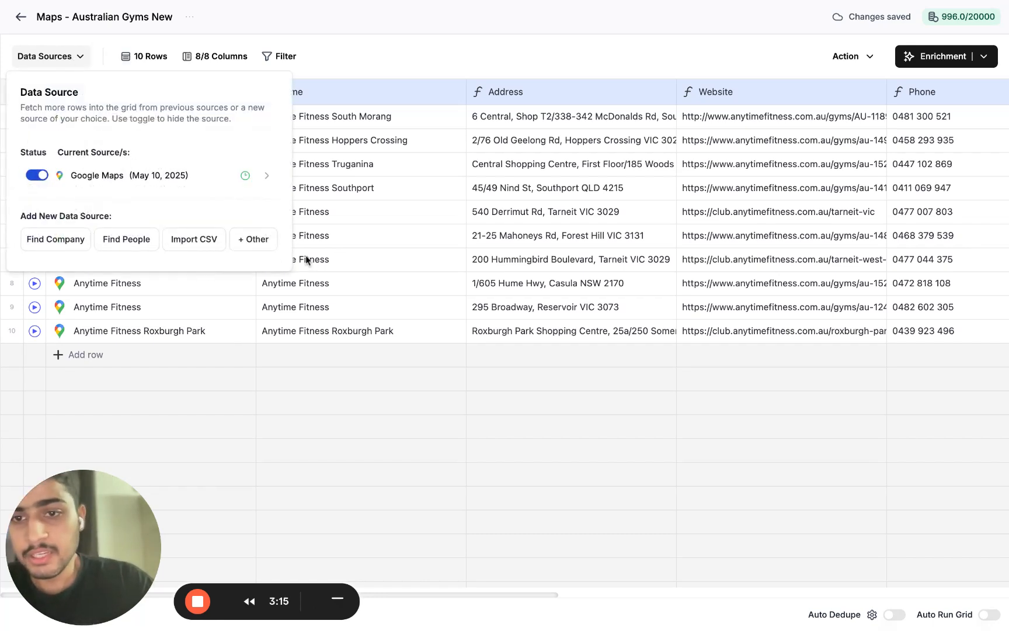
pyautogui.click(269, 243)
pyautogui.scroll(-15, 592, 531)
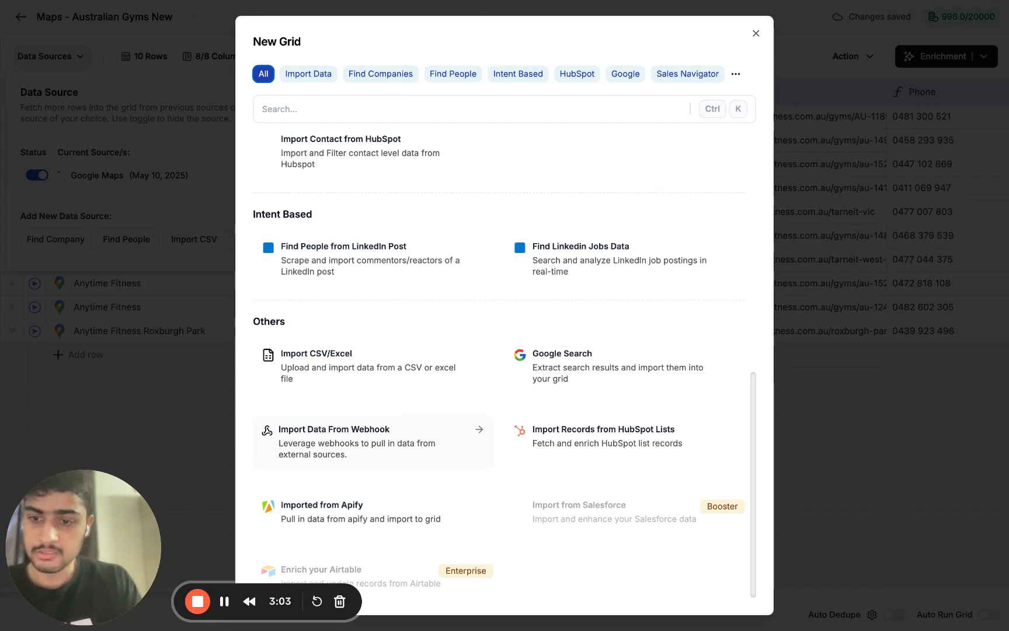
pyautogui.click(153, 209)
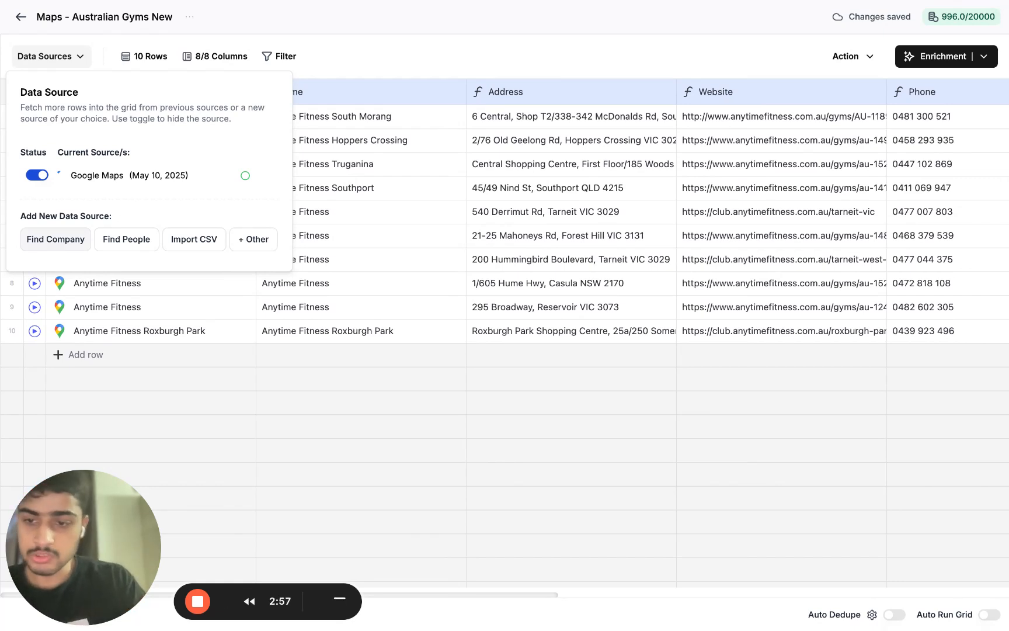
# Step: Run a company search without filters as a new data source and import the previewed results to a new grid
pyautogui.click(58, 245)
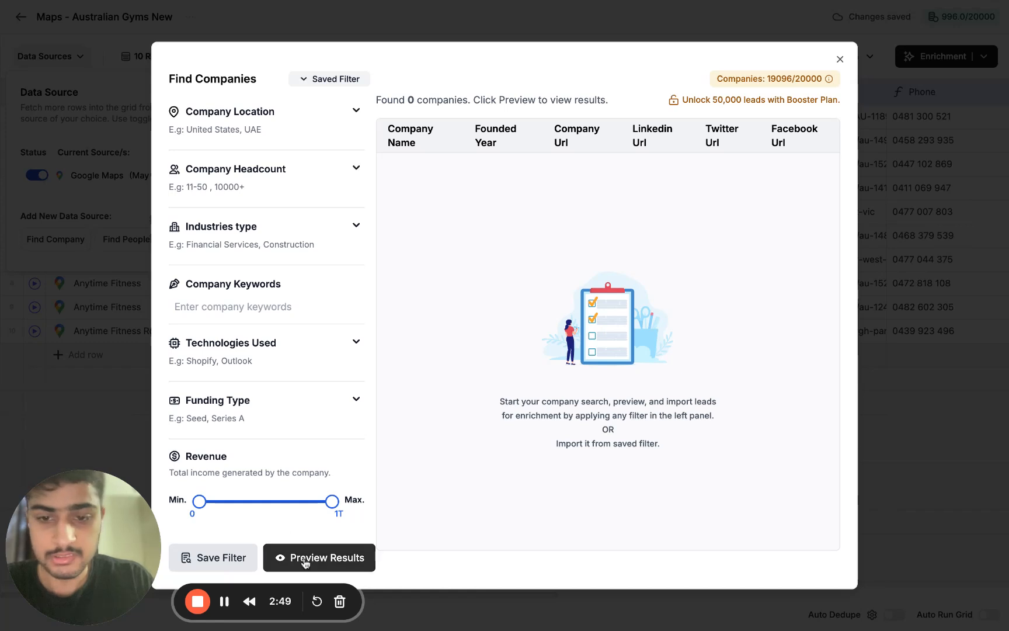
pyautogui.click(277, 563)
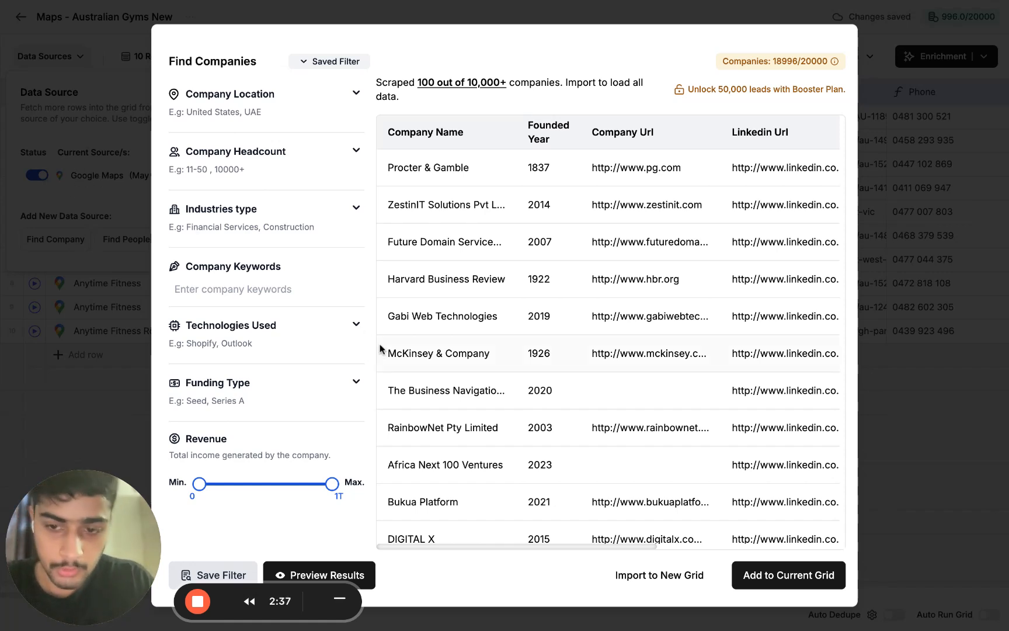
pyautogui.click(662, 584)
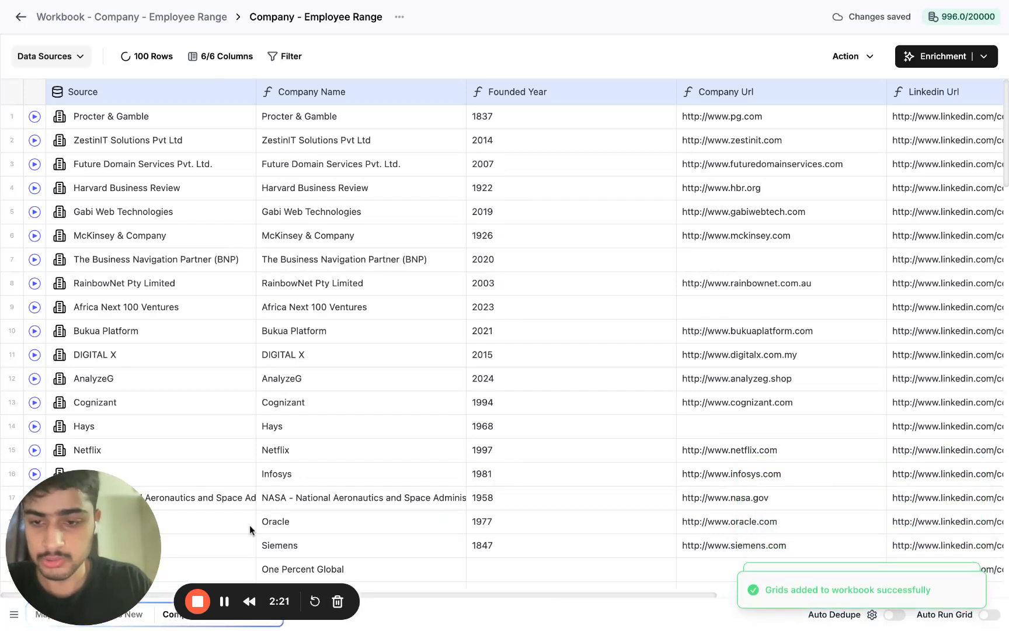
pyautogui.moveTo(126, 530); pyautogui.dragTo(515, 531)
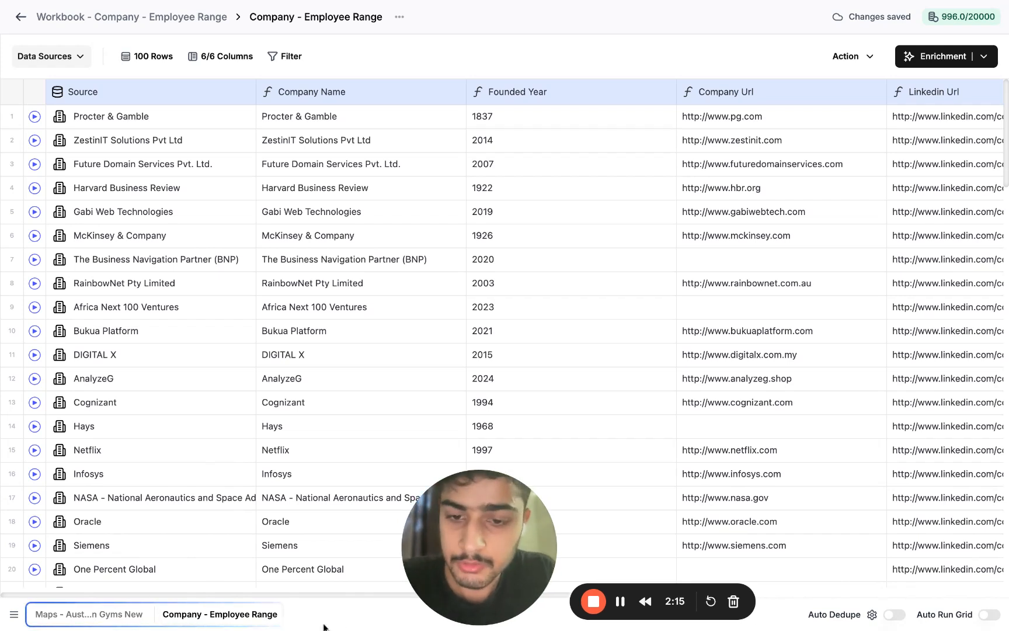
pyautogui.moveTo(489, 547); pyautogui.dragTo(710, 560)
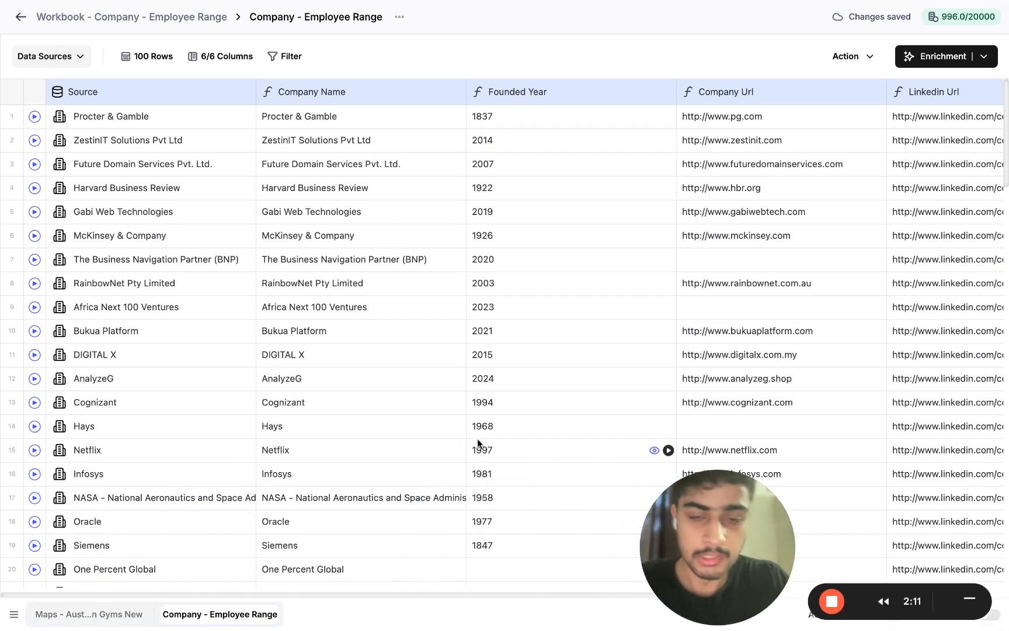
# Step: Open the name of Workbook - Company - Employee Range for editing
pyautogui.click(83, 19)
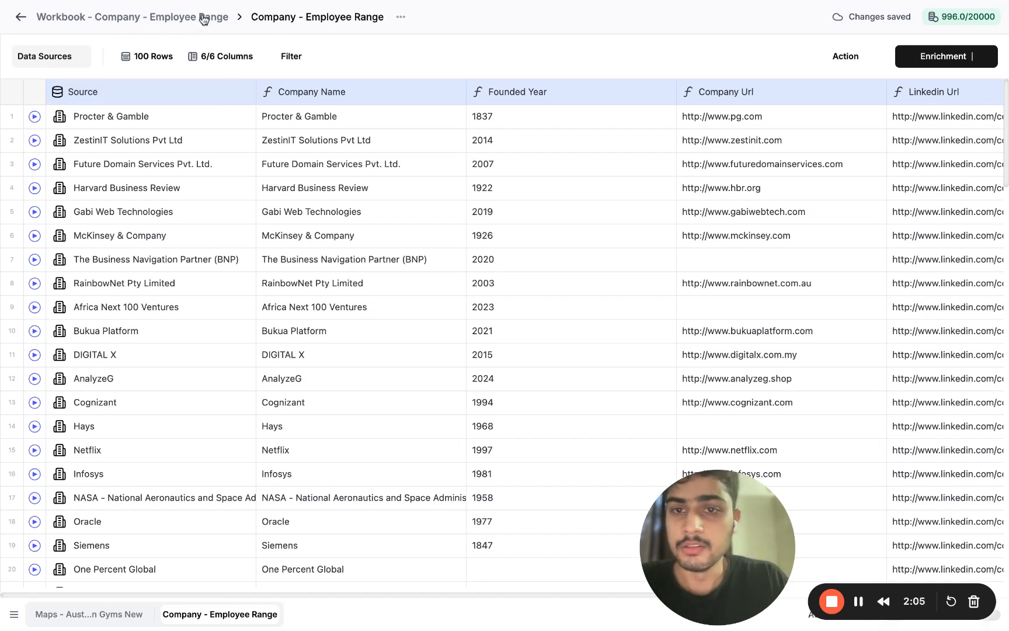
pyautogui.doubleClick(186, 24)
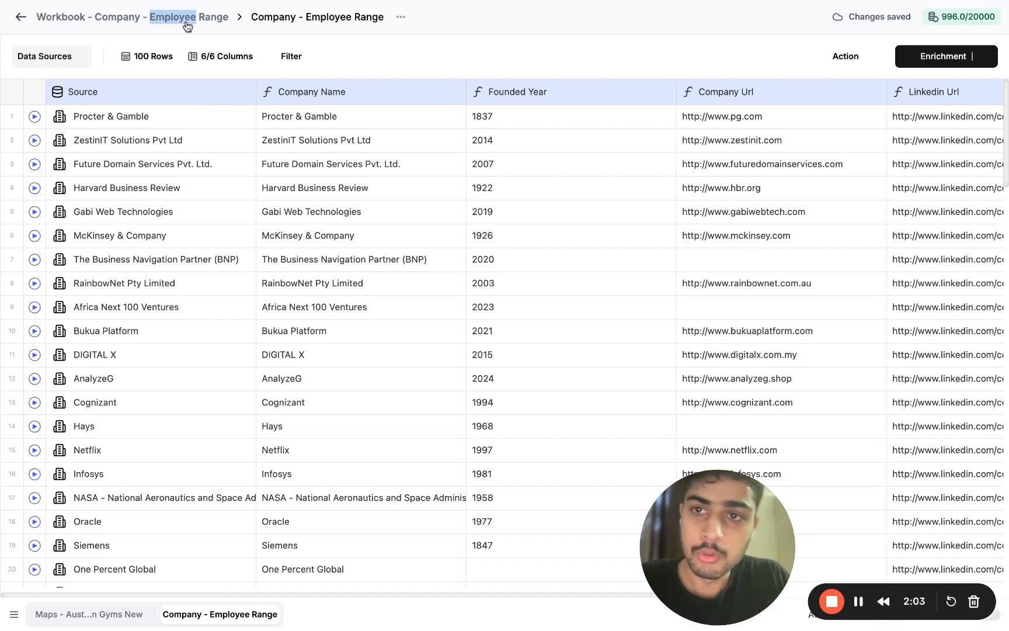
pyautogui.tripleClick(60, 15)
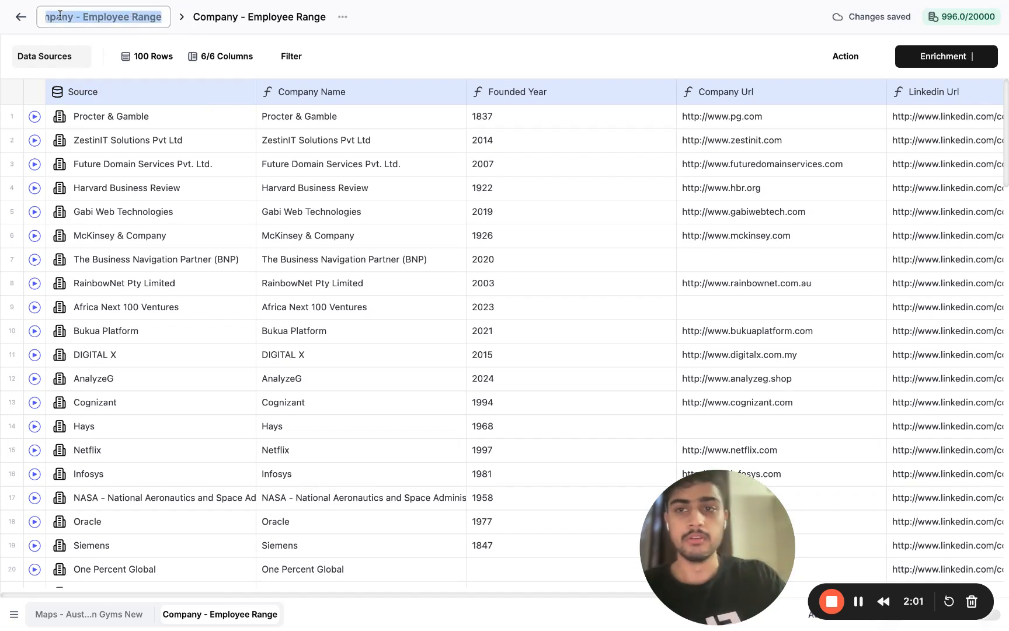
pyautogui.click(375, 61)
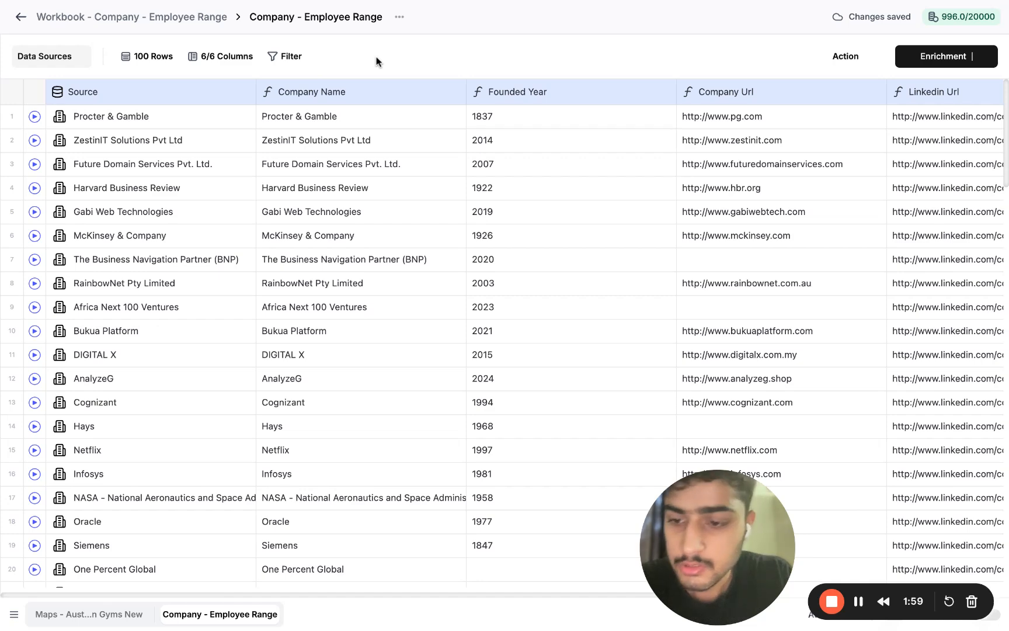
# Step: Switch to the Maps - Australian Gyms New grid in the workbook and return to Company - Employee Range
pyautogui.click(95, 615)
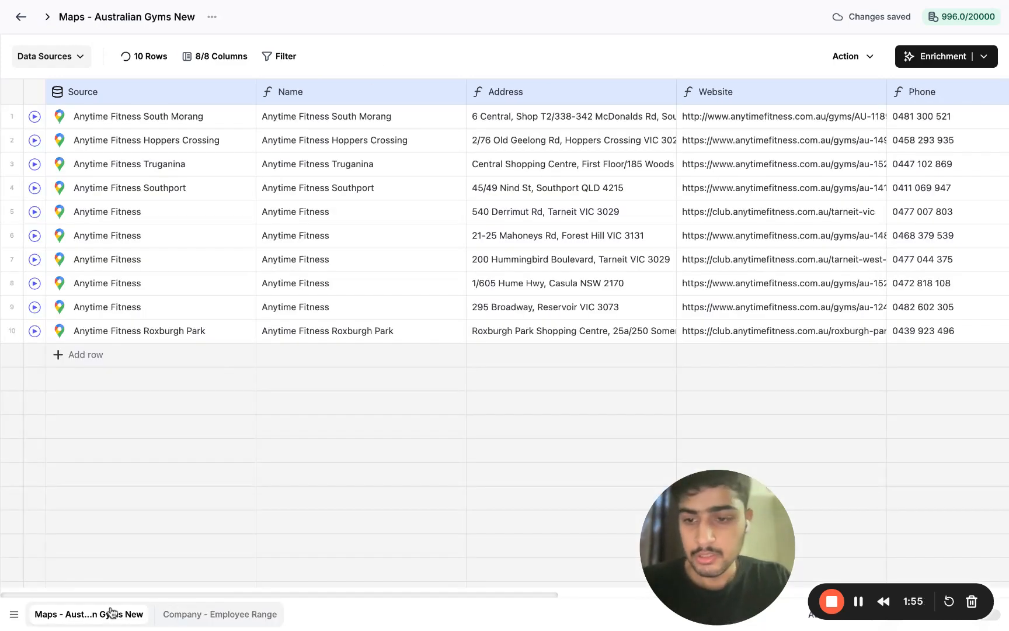
pyautogui.click(171, 619)
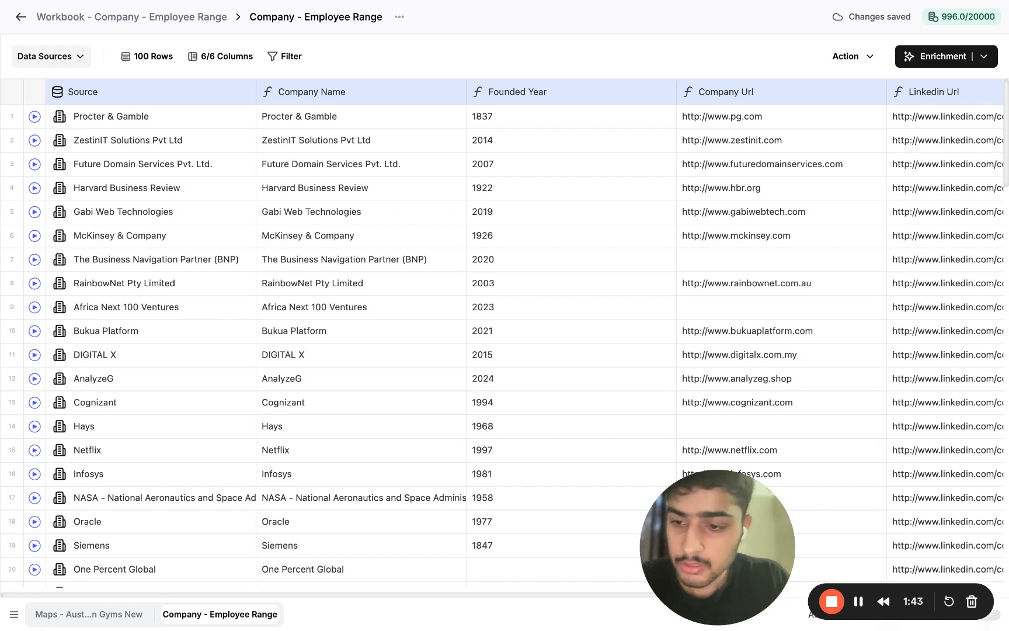
# Step: Open the name of the Company - Employee Range grid for editing in the workbook's grid list
pyautogui.click(14, 616)
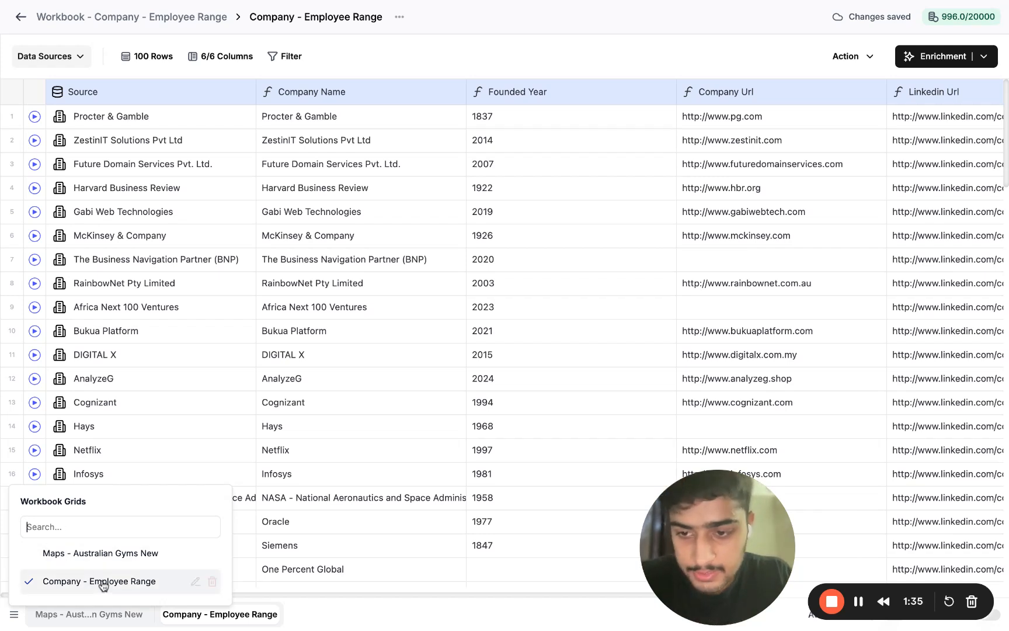
pyautogui.click(194, 585)
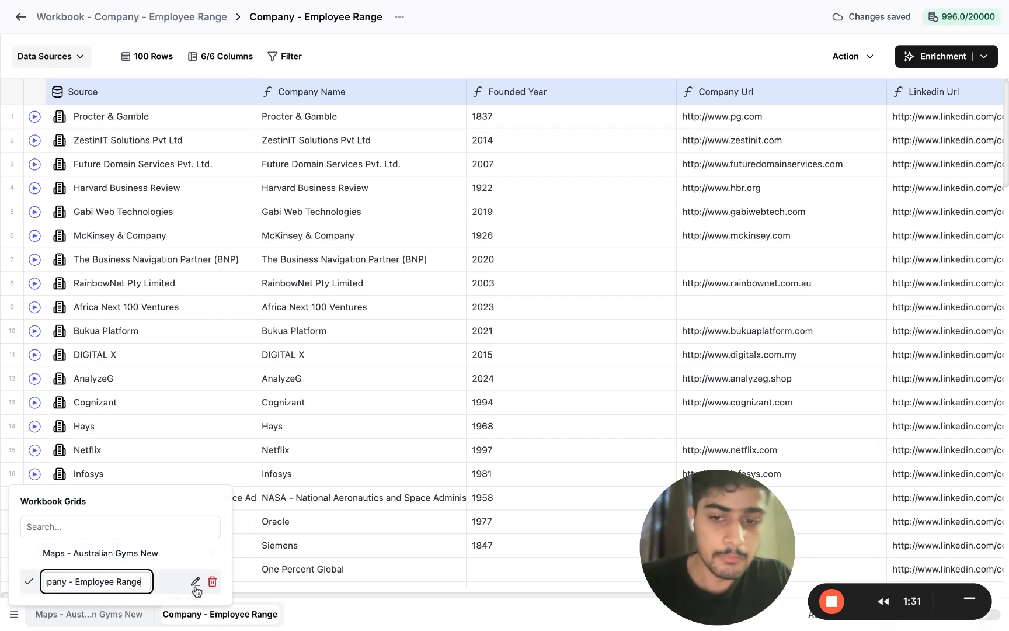
pyautogui.tripleClick(115, 582)
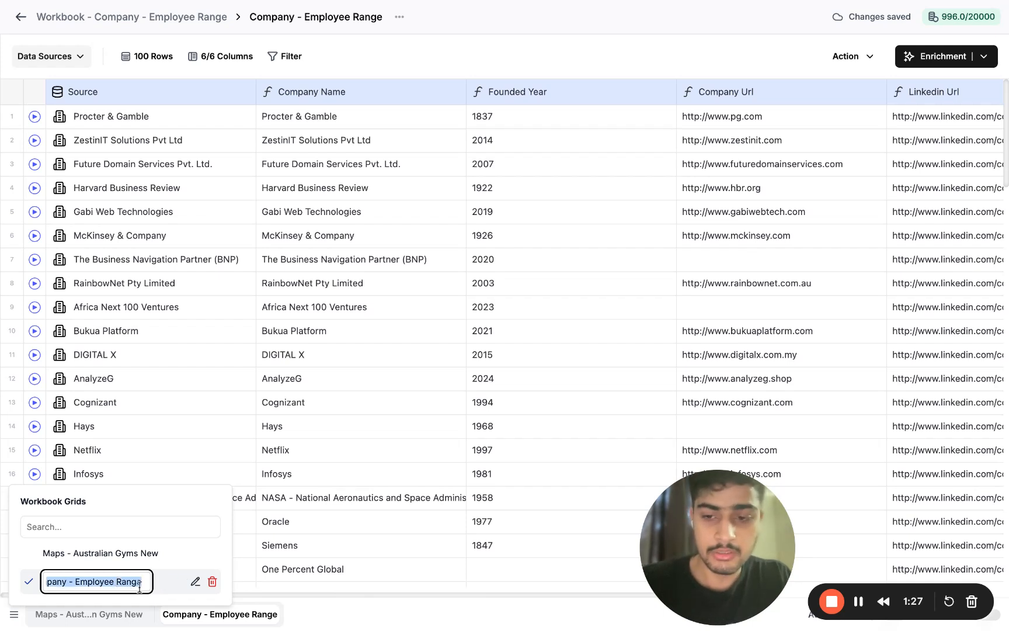
pyautogui.click(303, 620)
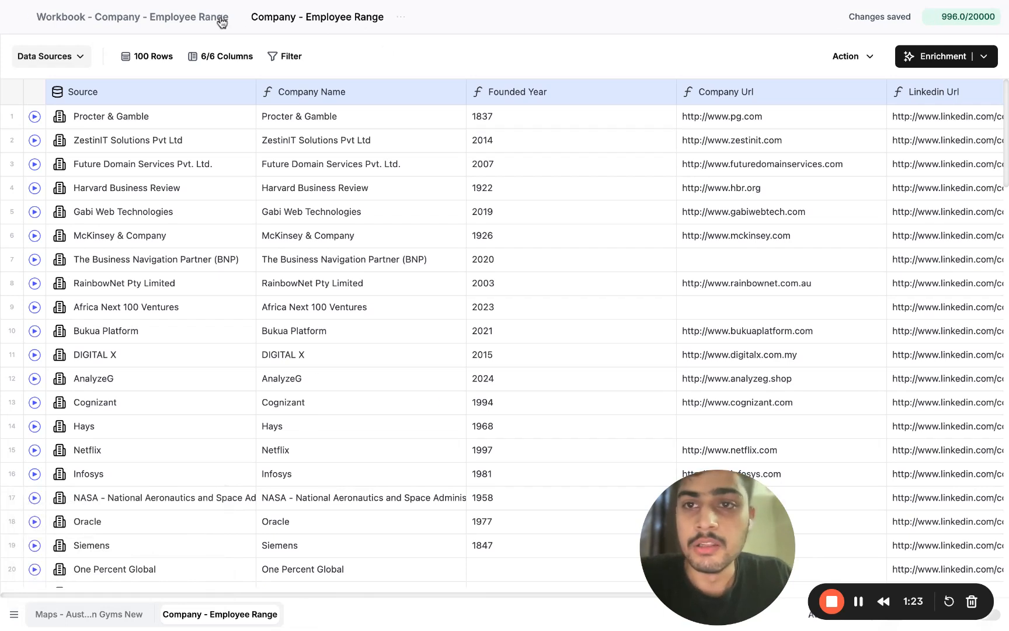
# Step: View the actions available for the Company - Employee Range grid and look across its columns
pyautogui.click(398, 18)
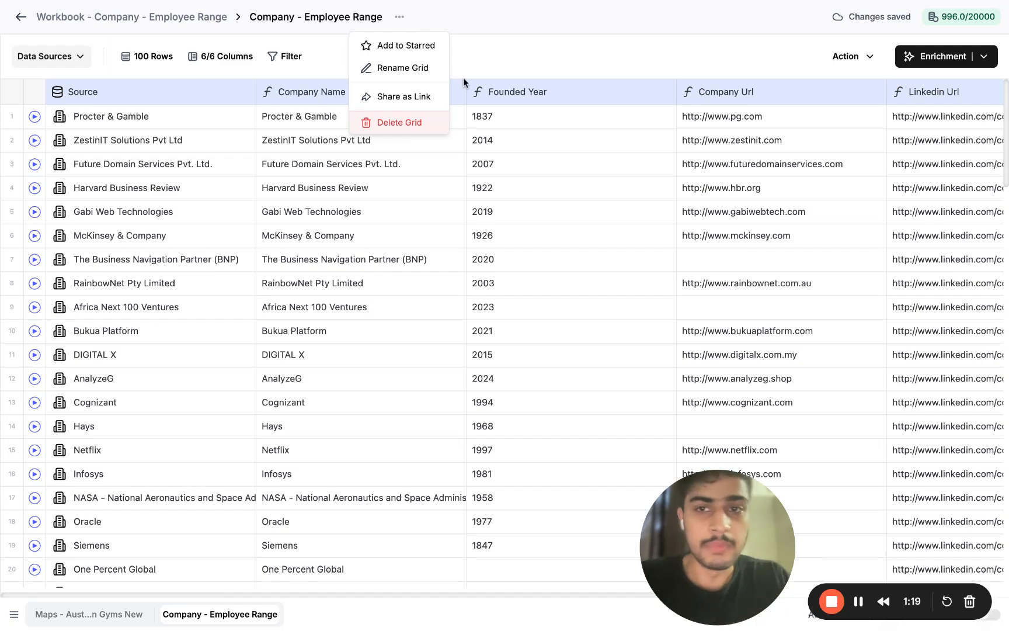
pyautogui.click(505, 69)
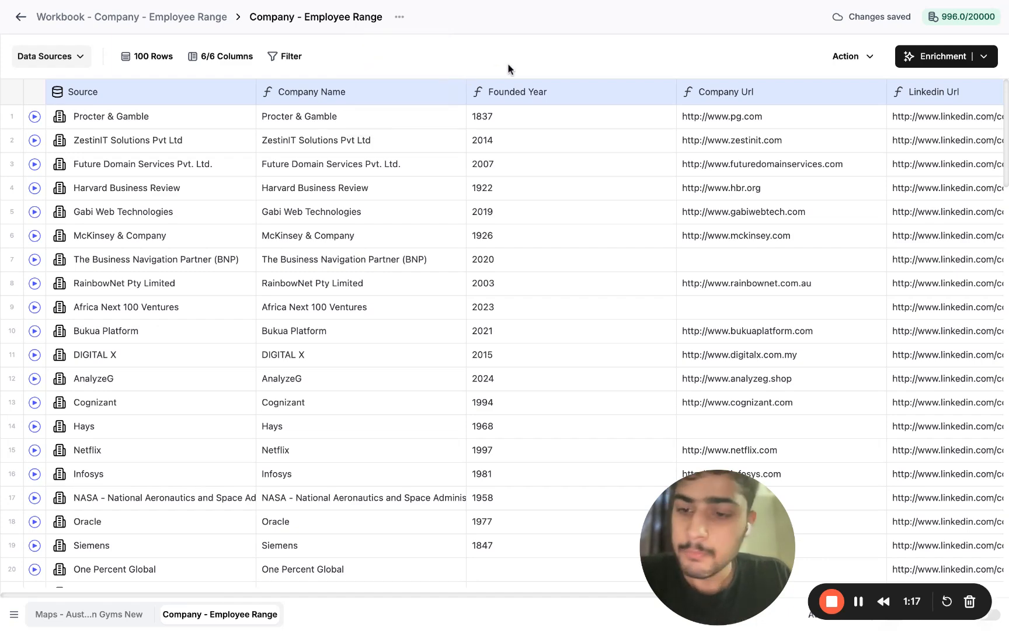
pyautogui.hscroll(5, 494, 264)
pyautogui.hscroll(-5, 494, 263)
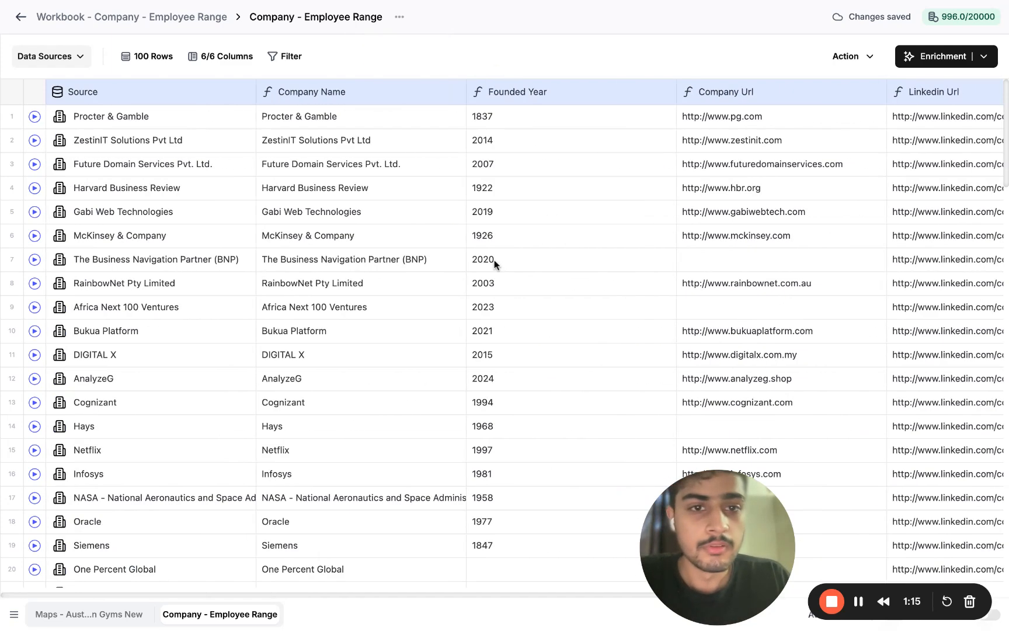